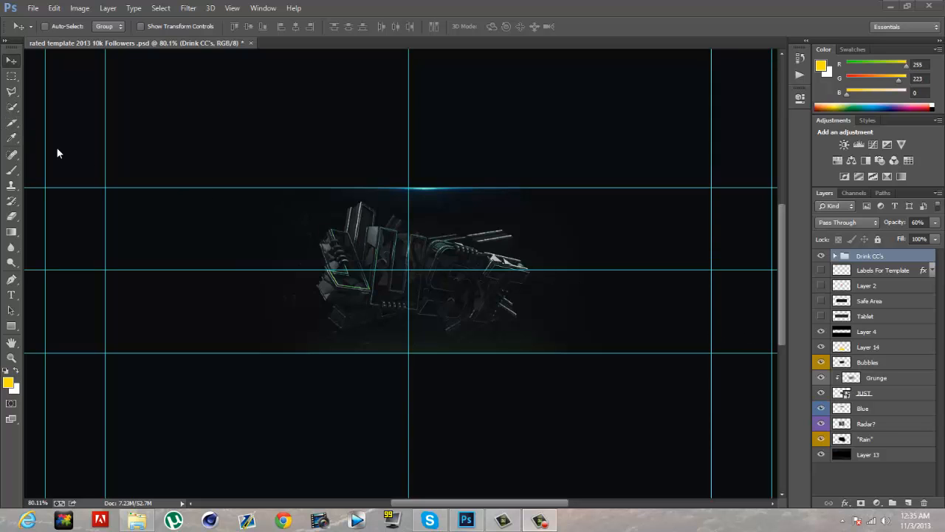
# - Open the Wink image from the Finished folder inside GFX in Photo Gallery
pyautogui.click(137, 520)
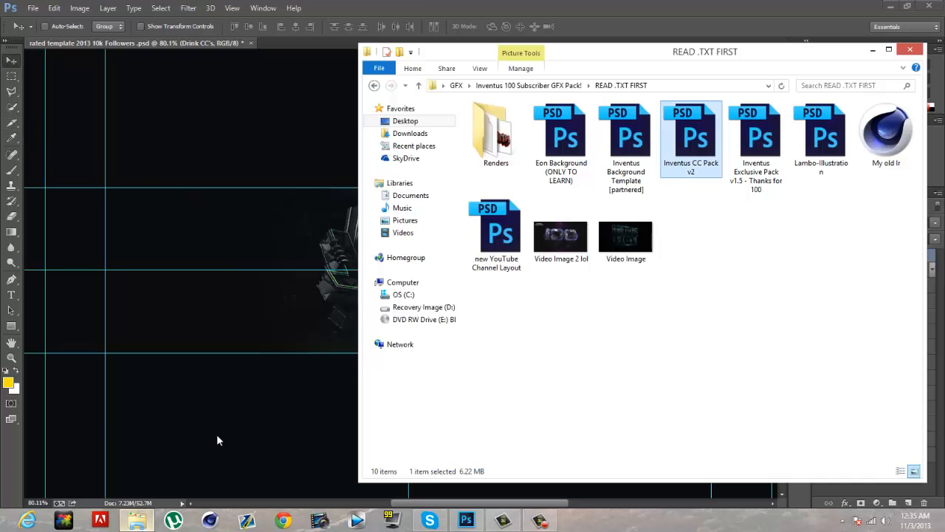
pyautogui.click(455, 85)
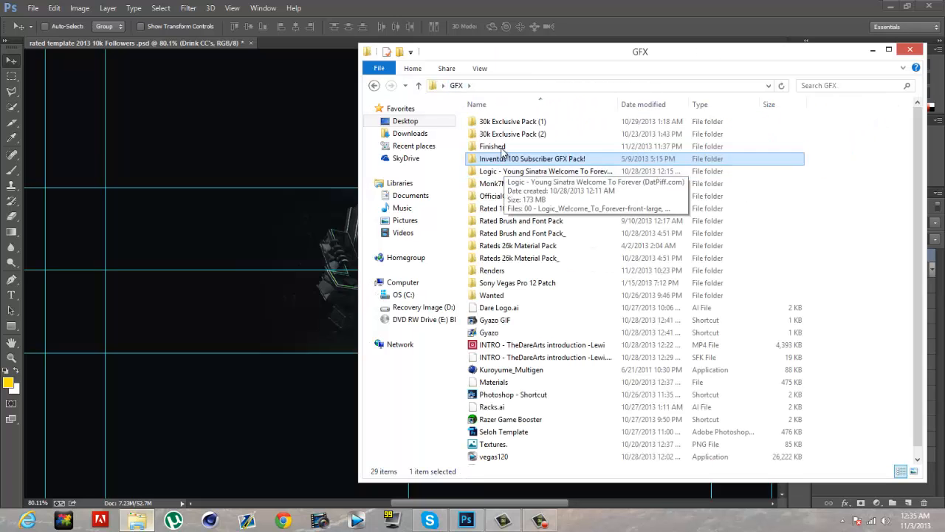
pyautogui.doubleClick(493, 147)
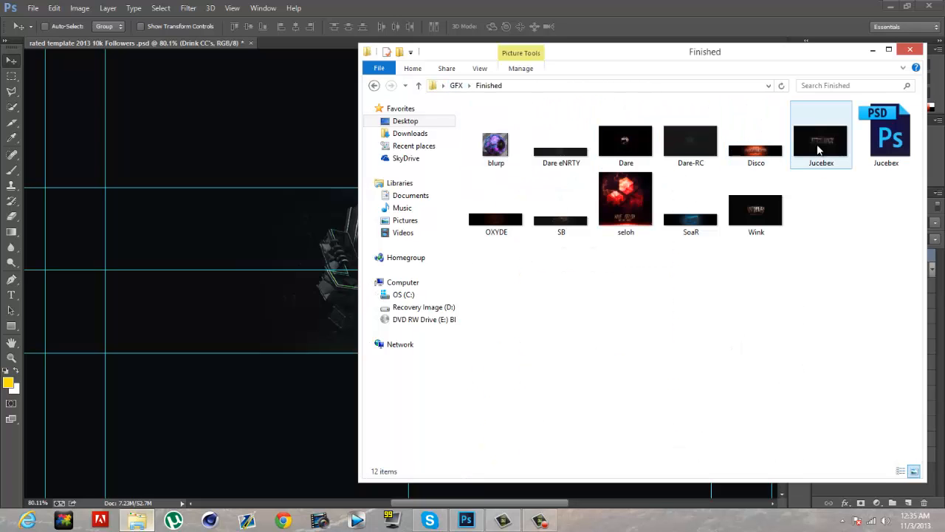
pyautogui.rightClick(772, 194)
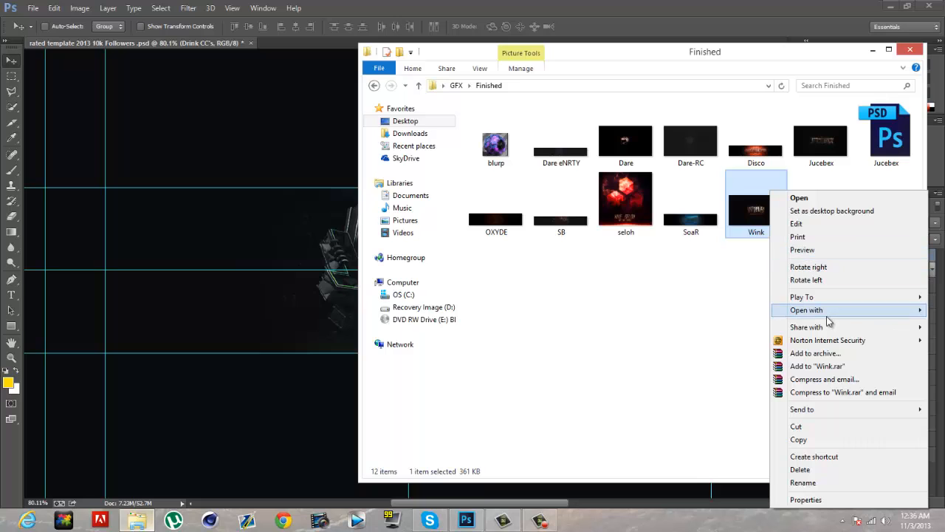
pyautogui.moveTo(827, 310)
pyautogui.click(702, 336)
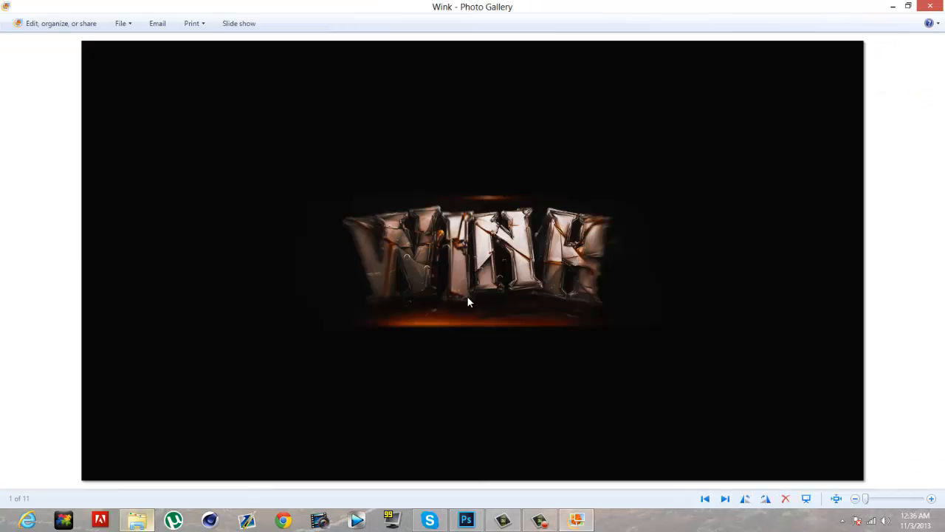
# - Examine the Wink lettering up close, and close the image viewer and the folder window
pyautogui.scroll(2, 434, 276)
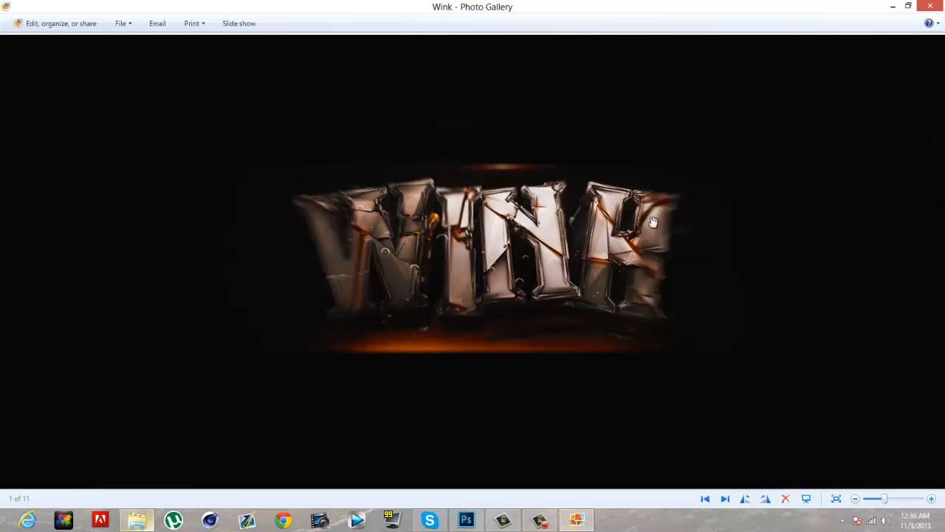
pyautogui.scroll(-1, 629, 243)
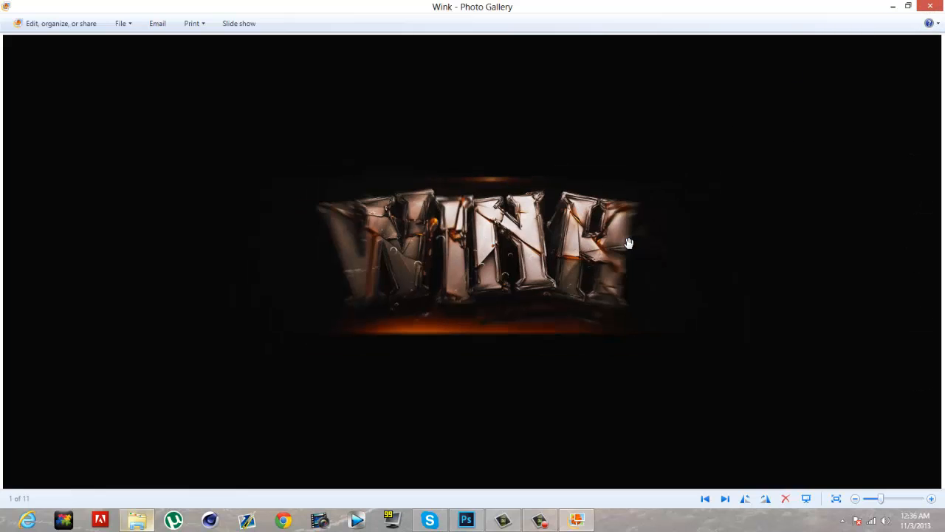
pyautogui.click(725, 499)
pyautogui.click(930, 6)
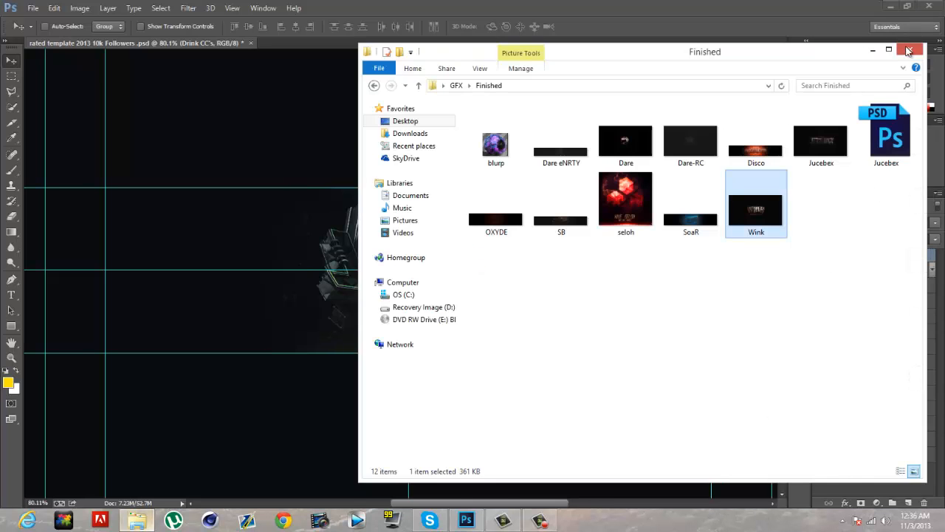
pyautogui.click(930, 7)
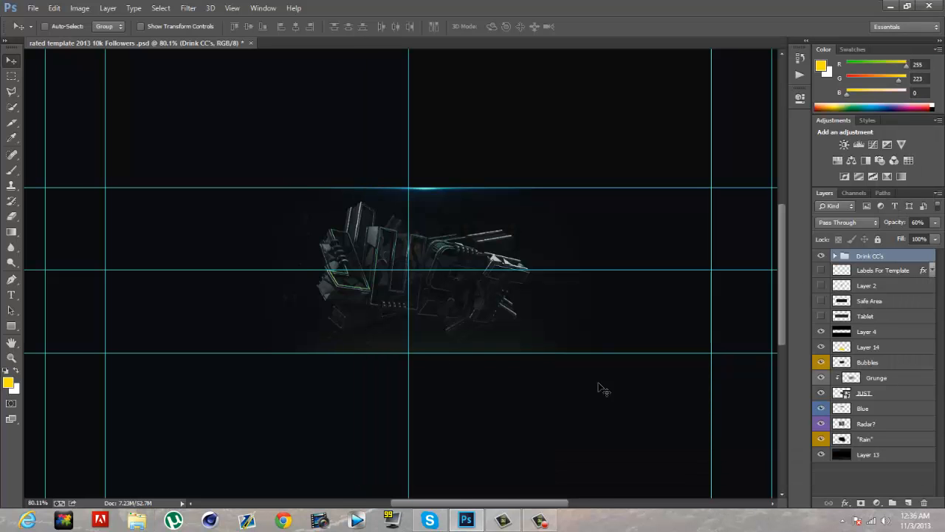
# - Deselect the layers and preview the JUST artwork as a PNG-24 in Save for Web without saving it
pyautogui.scroll(-4, 903, 402)
pyautogui.scroll(5, 888, 397)
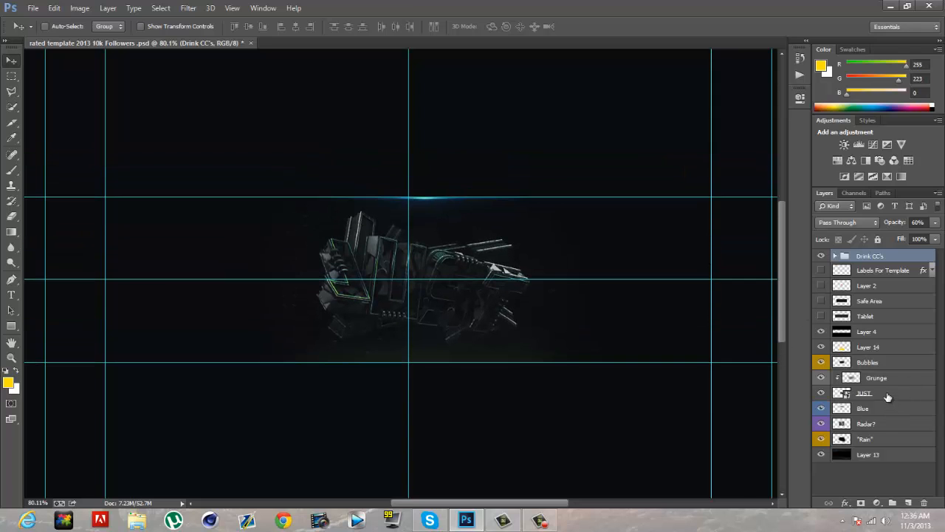
pyautogui.click(861, 480)
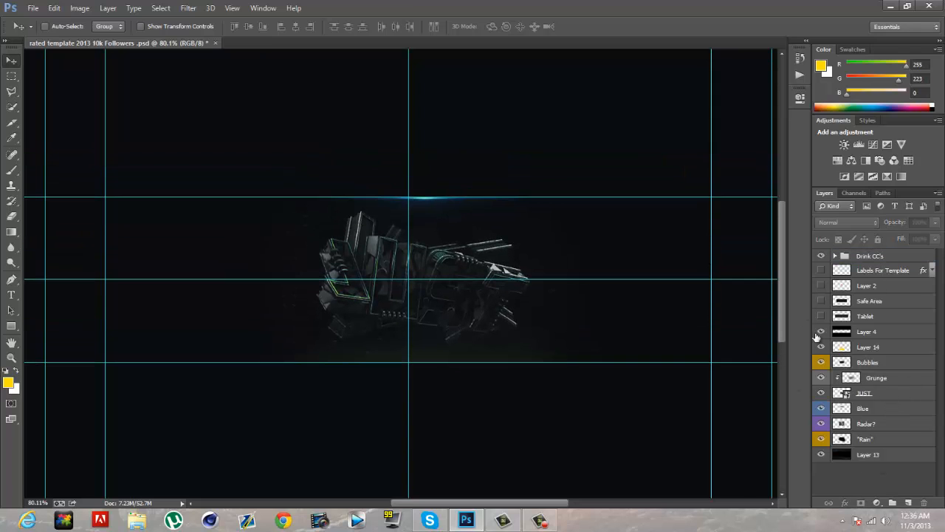
pyautogui.click(33, 8)
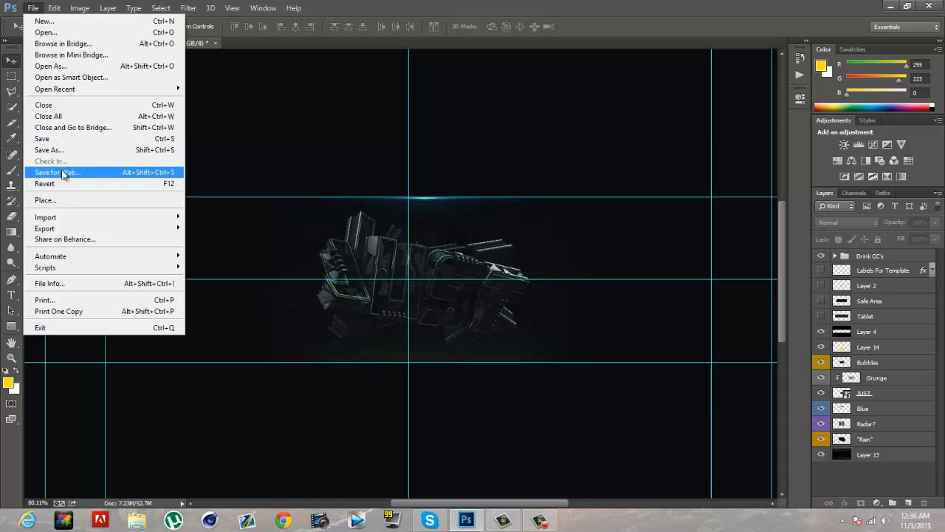
pyautogui.click(66, 172)
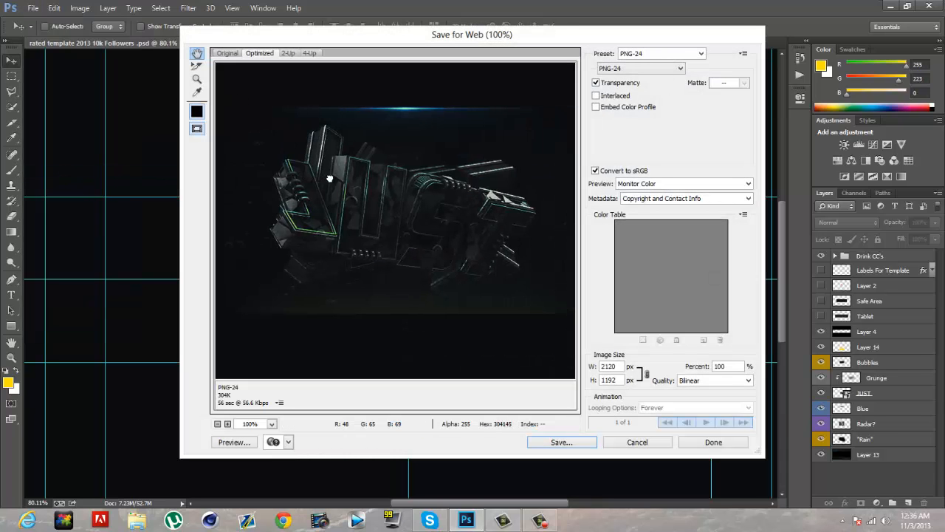
pyautogui.moveTo(330, 178); pyautogui.dragTo(313, 211)
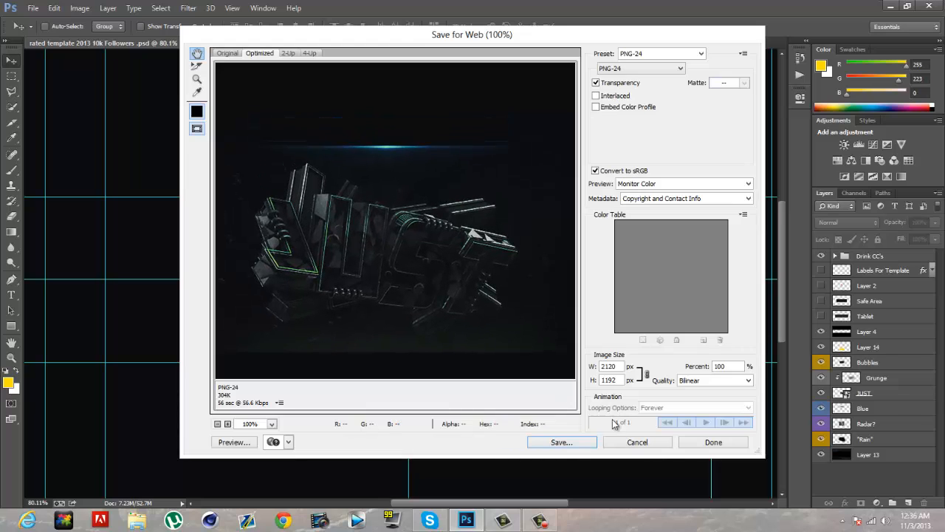
pyautogui.click(658, 445)
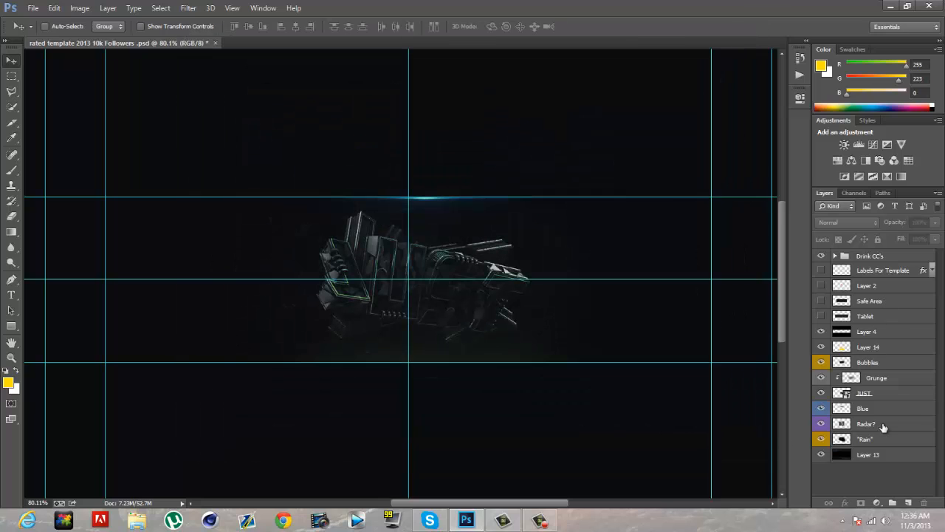
# - Lower the opacity of the Blue layer to dim the light above the JUST text
pyautogui.click(870, 441)
pyautogui.click(872, 411)
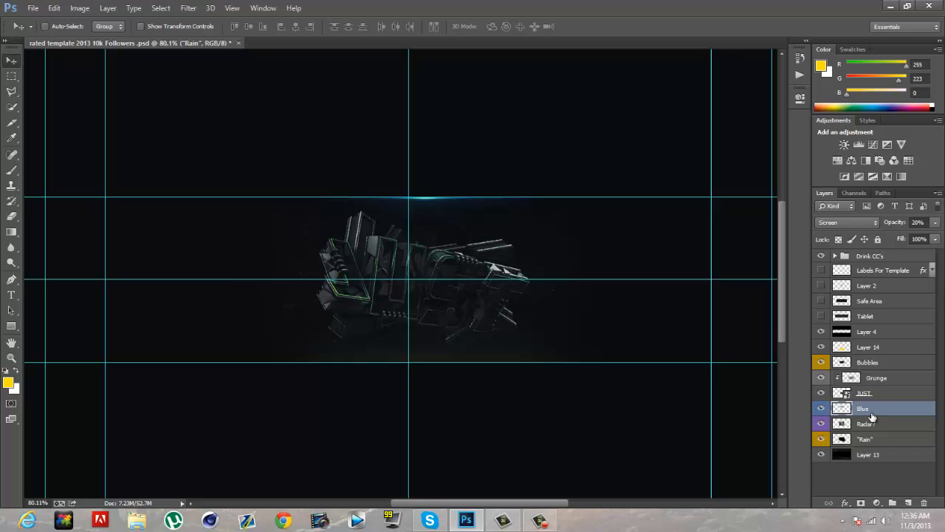
pyautogui.click(922, 220)
pyautogui.write('50')
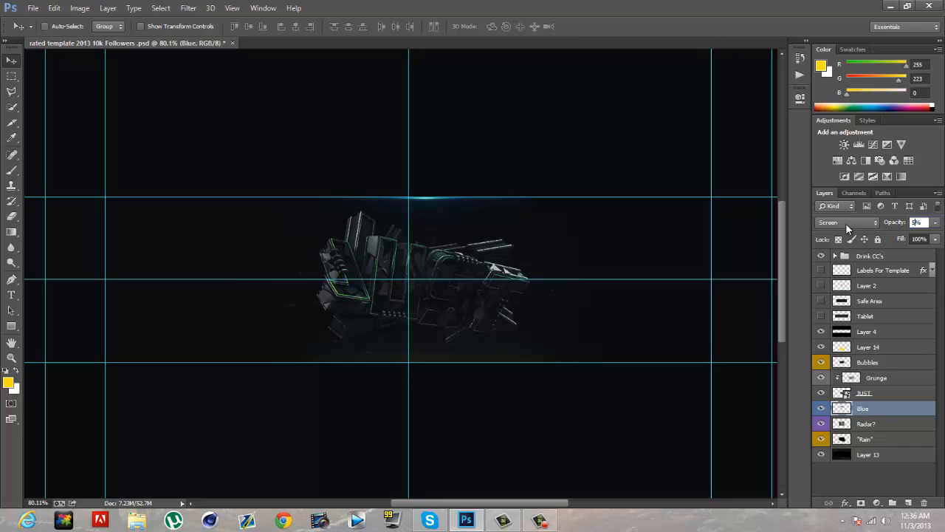
pyautogui.press('Return')
pyautogui.press('Down')
# - Create a new empty layer directly above the Labels For Template layer
pyautogui.click(889, 272)
pyautogui.click(877, 257)
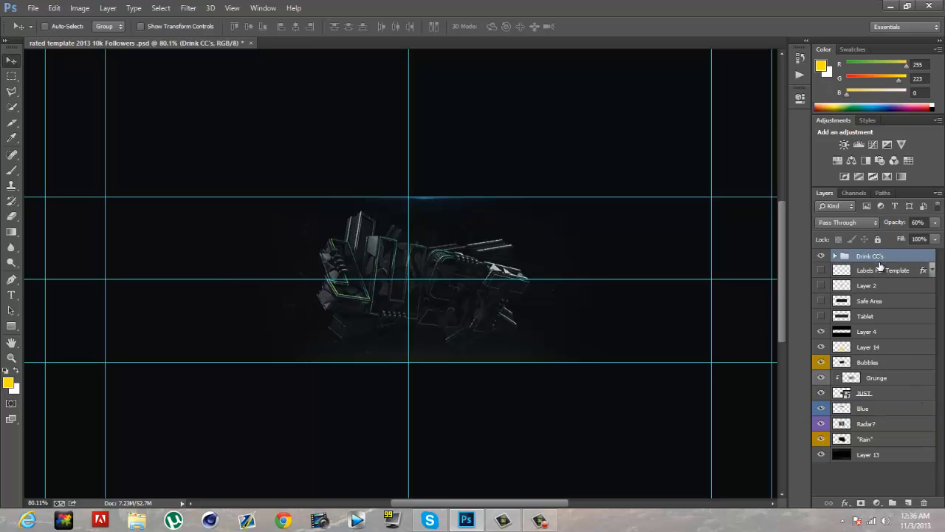
pyautogui.click(879, 270)
pyautogui.click(908, 503)
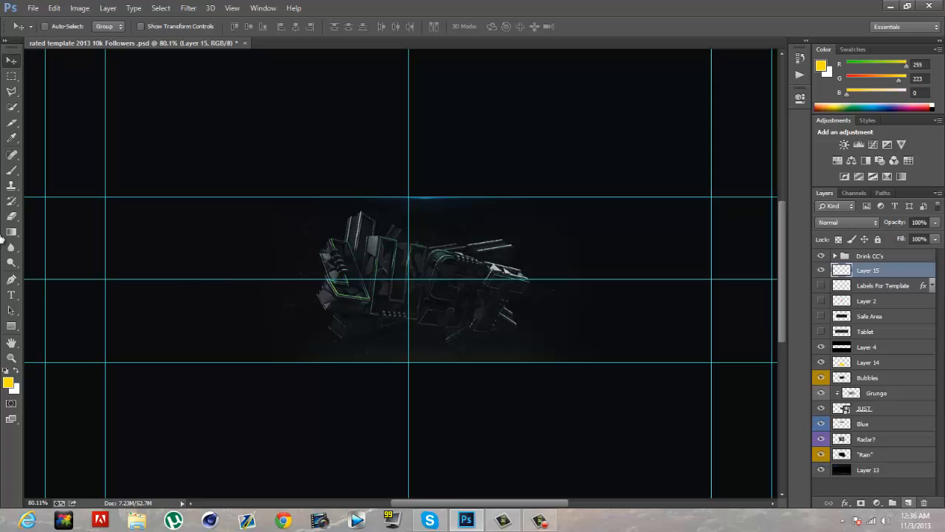
pyautogui.click(540, 522)
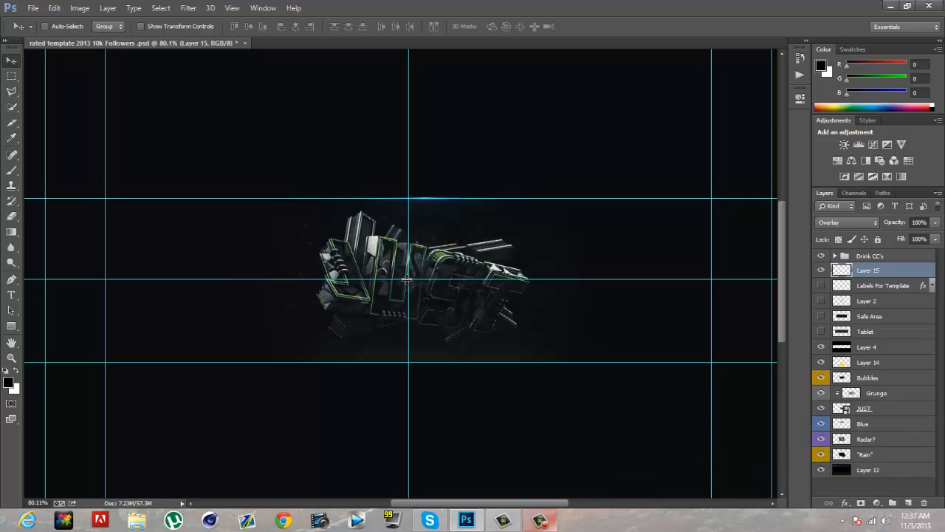
# - Export the artwork for web as a PNG-24 named Just in the Finished folder
pyautogui.click(32, 8)
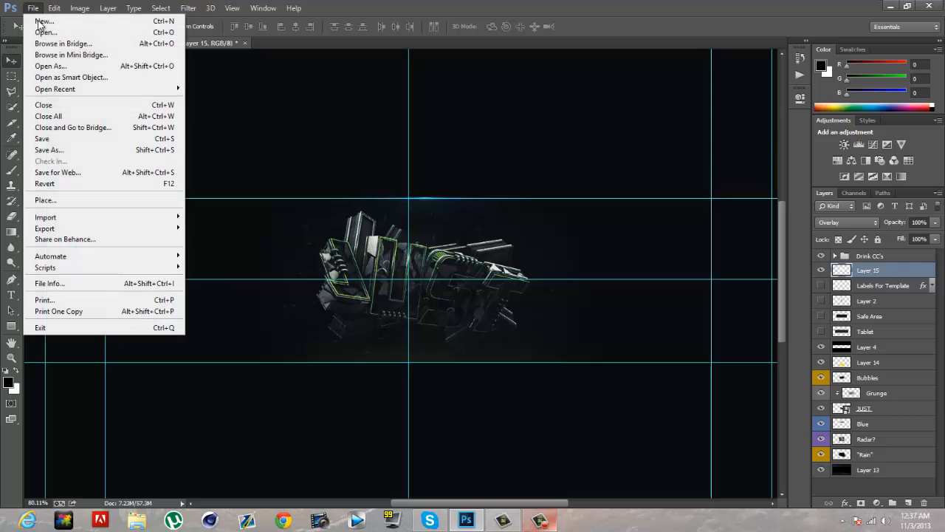
pyautogui.click(58, 171)
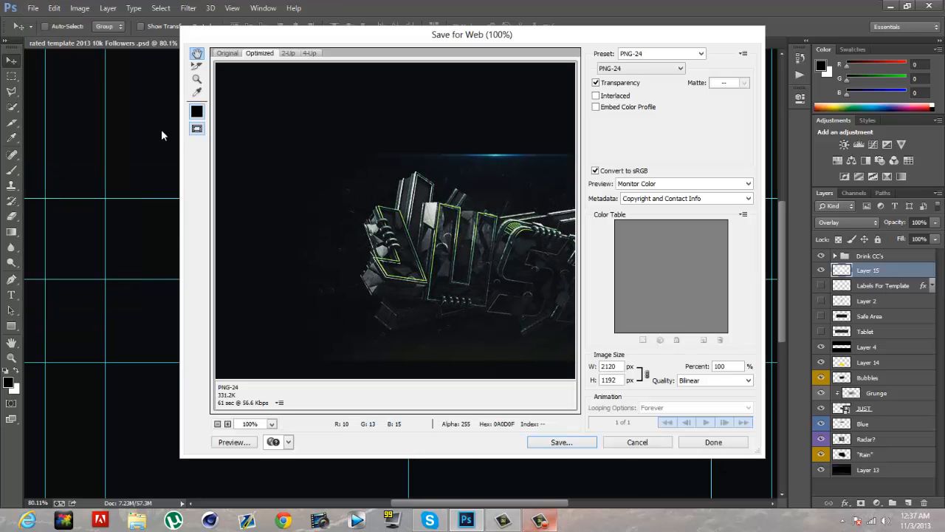
pyautogui.click(570, 442)
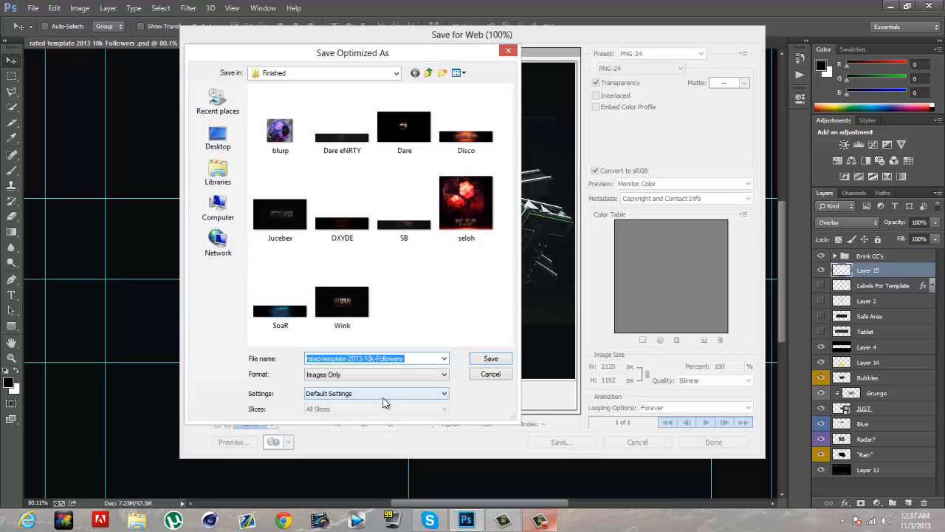
pyautogui.write('Just')
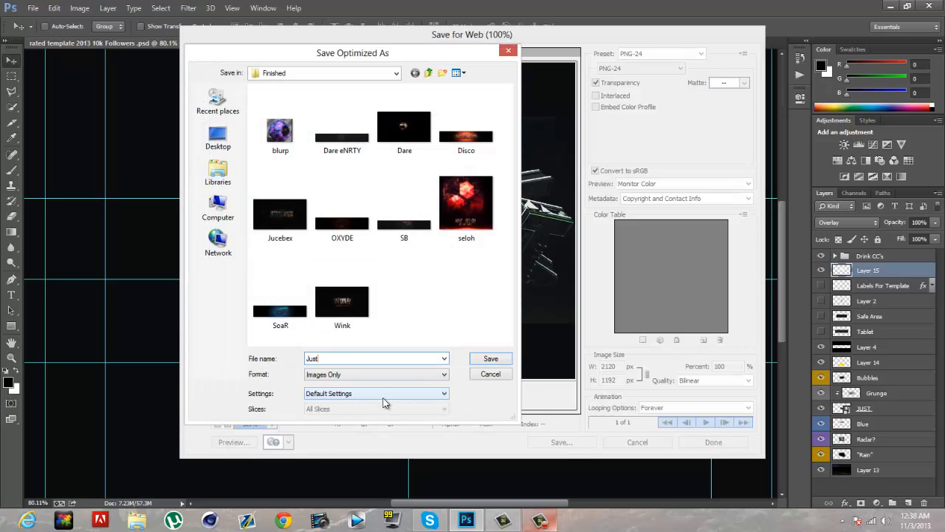
pyautogui.press('Return')
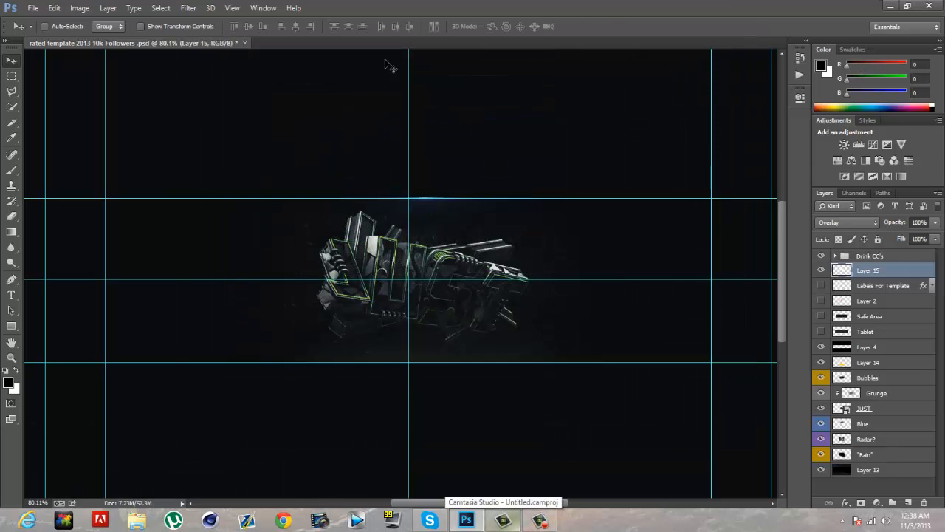
# - Open the exported Just image from the Finished folder inside GFX as its own Photoshop document
pyautogui.click(137, 520)
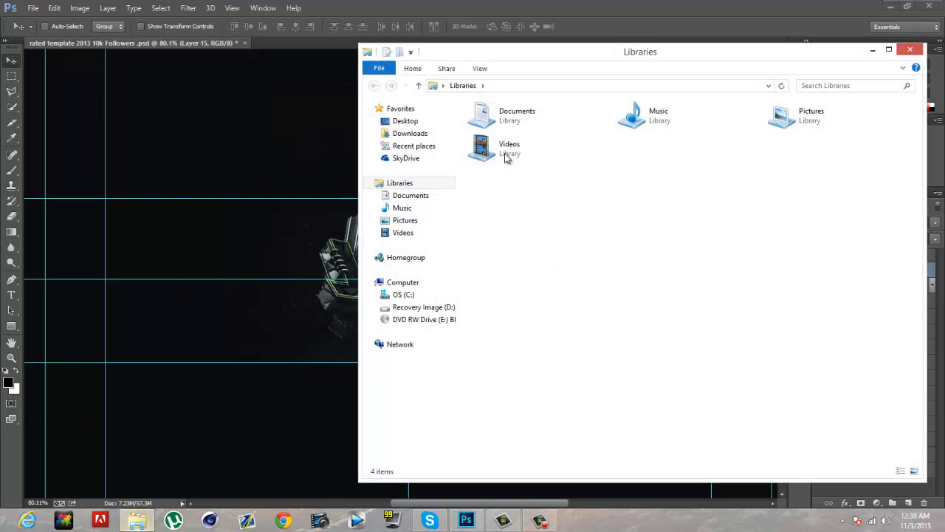
pyautogui.moveTo(567, 55); pyautogui.dragTo(490, 126)
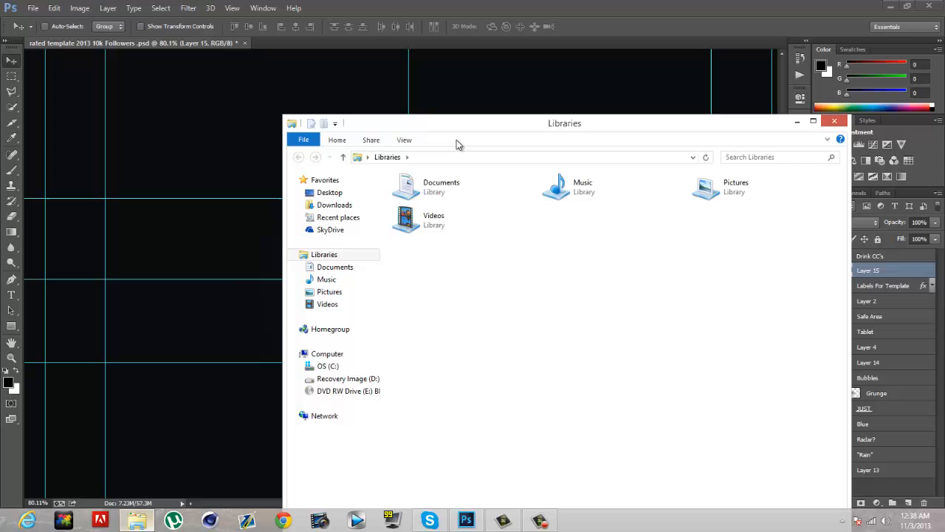
pyautogui.click(334, 205)
pyautogui.click(330, 192)
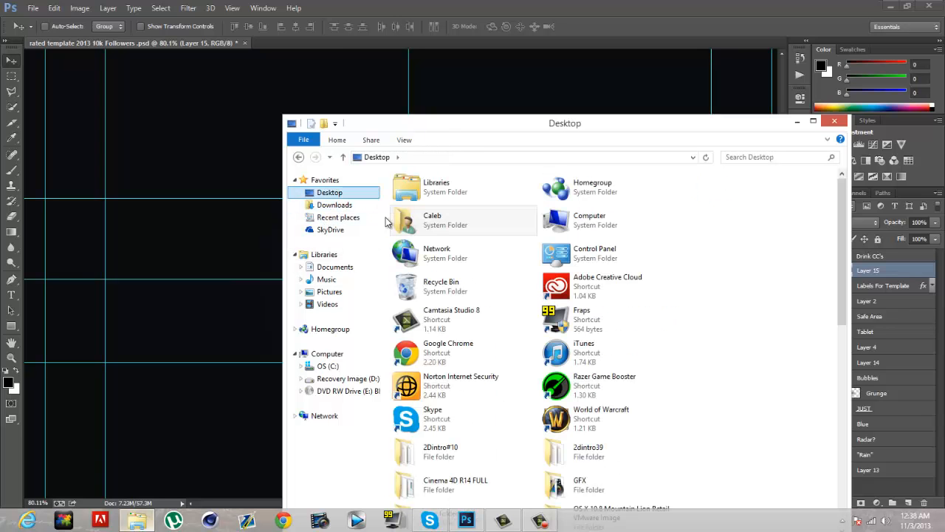
pyautogui.doubleClick(583, 485)
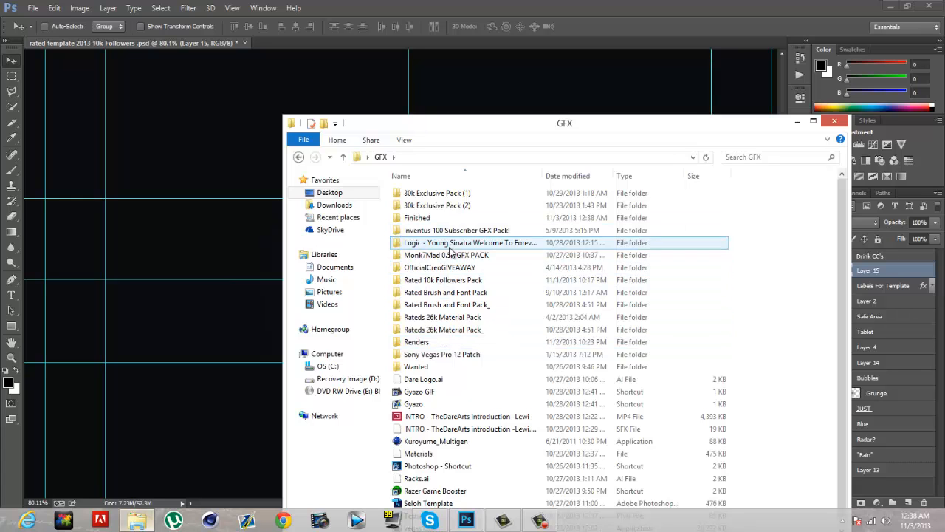
pyautogui.doubleClick(443, 217)
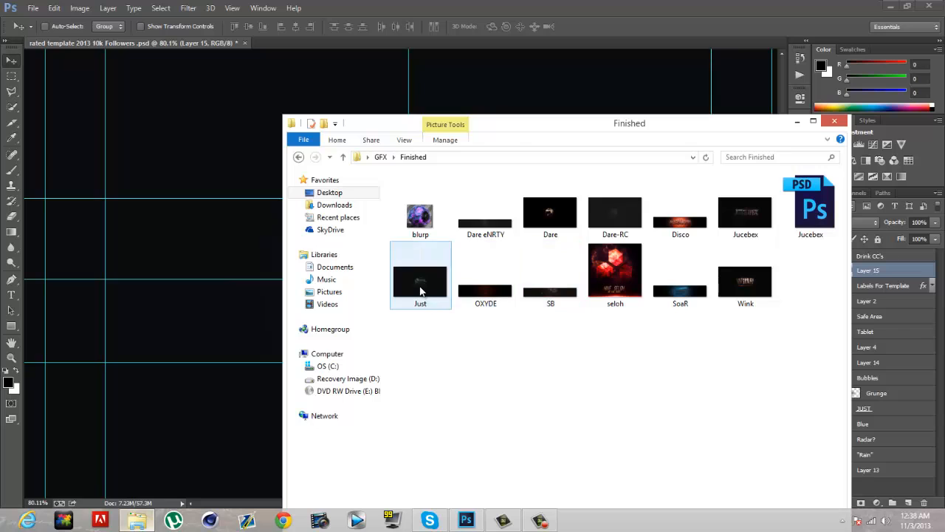
pyautogui.moveTo(421, 287); pyautogui.dragTo(545, 44)
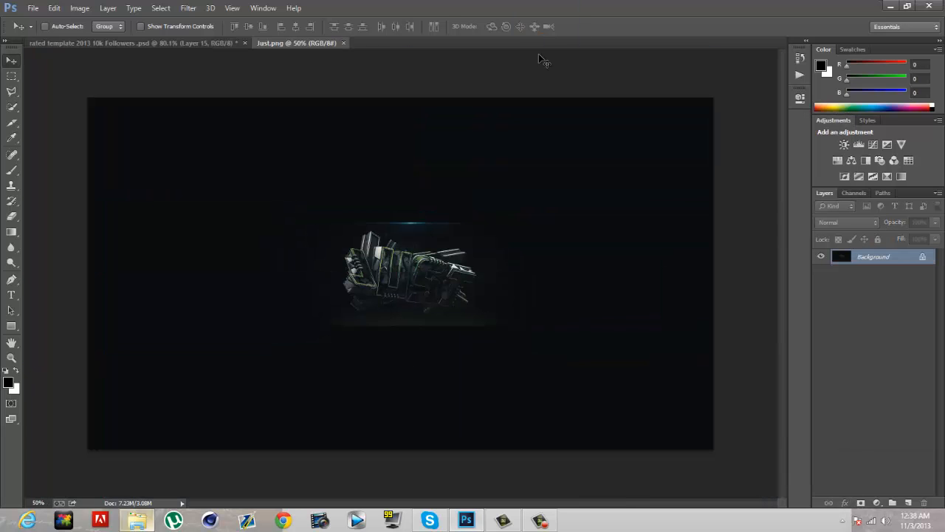
# - Place the Just image from the Finished folder as a new layer in the Just.png document
pyautogui.click(136, 520)
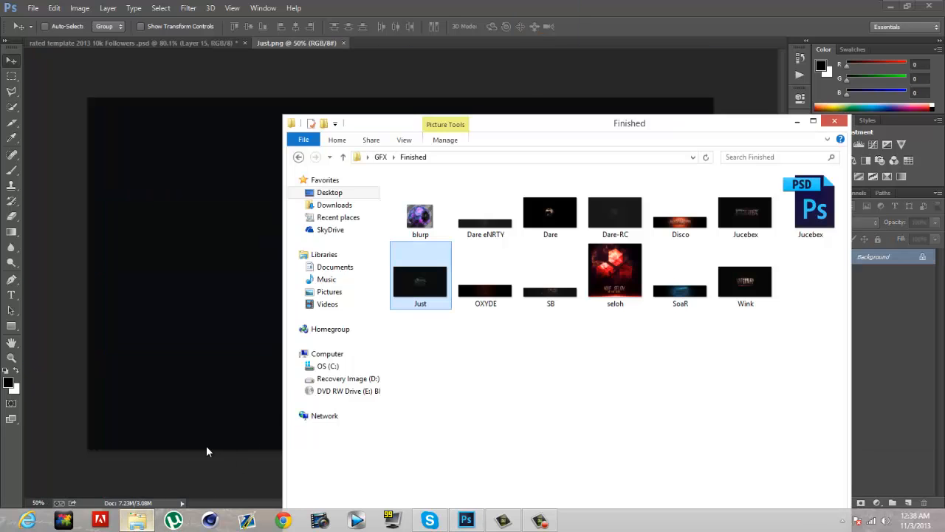
pyautogui.click(206, 221)
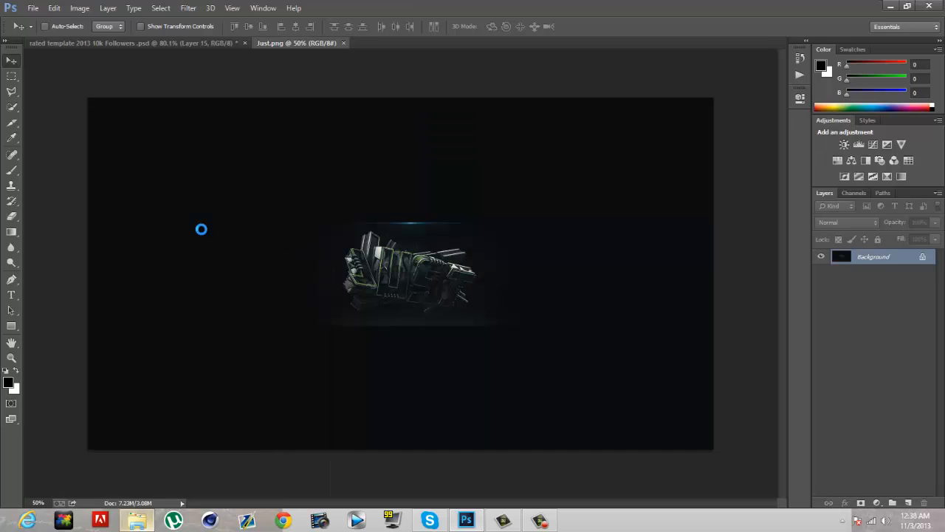
pyautogui.press('Return')
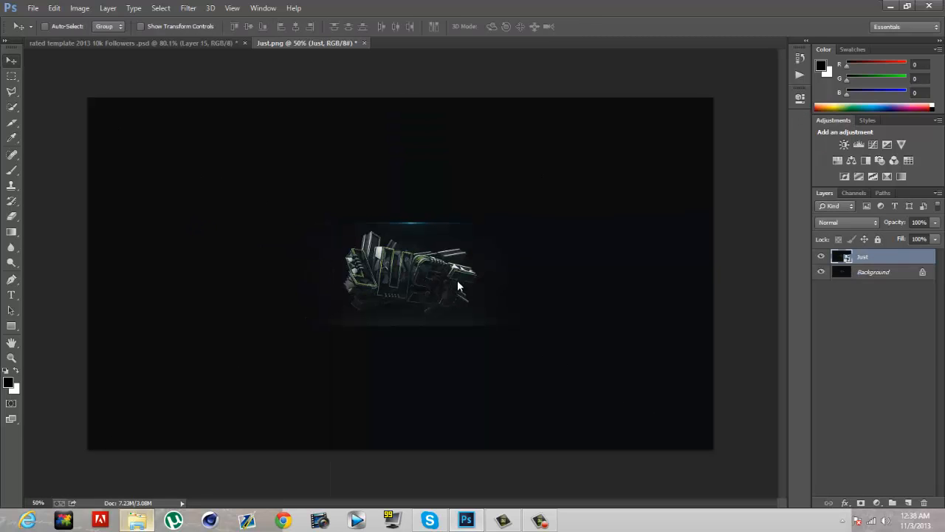
pyautogui.moveTo(521, 279); pyautogui.dragTo(519, 278)
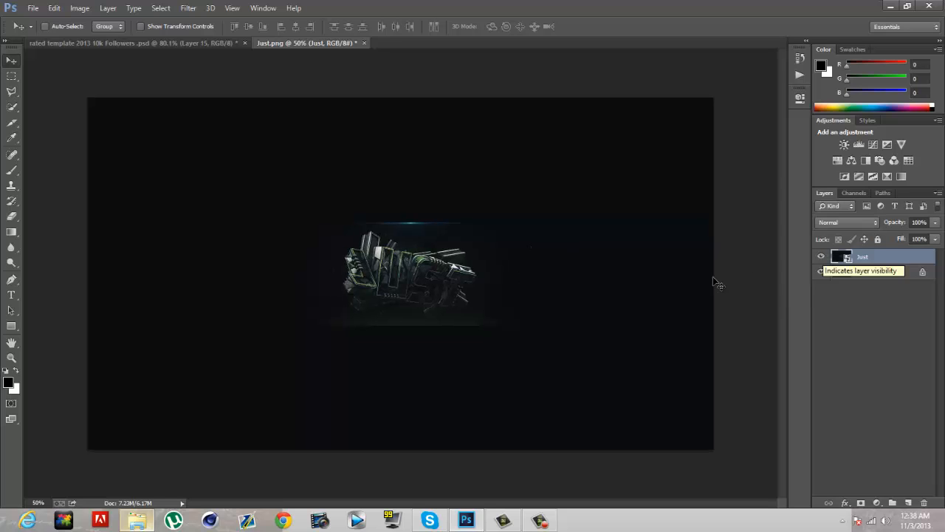
# - Shift the Just layer slightly sideways and realign it with the Background image, checking the match by toggling the layer's visibility
pyautogui.moveTo(579, 296); pyautogui.dragTo(587, 295)
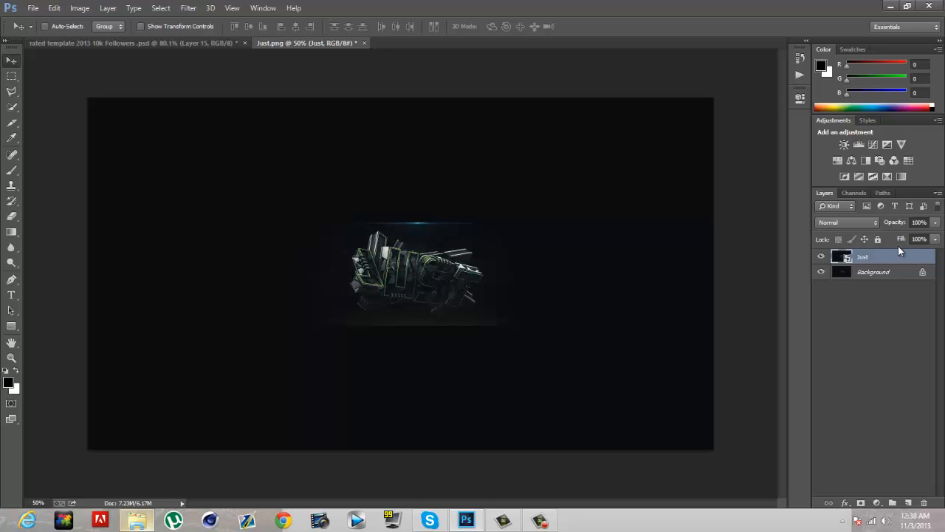
pyautogui.click(822, 259)
pyautogui.click(822, 258)
pyautogui.moveTo(436, 297); pyautogui.dragTo(428, 299)
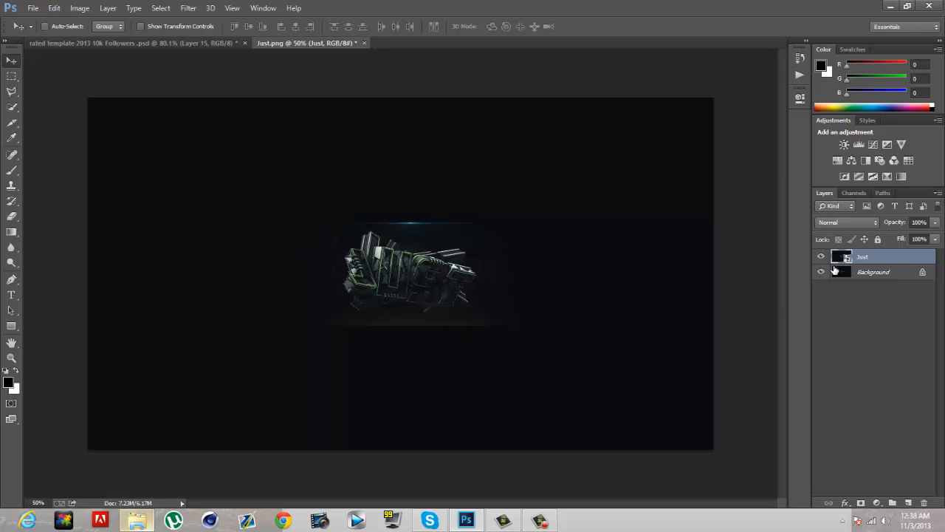
pyautogui.click(822, 257)
# - Apply a Radial Blur to the Just layer with amount 10, the Zoom method and Best quality
pyautogui.click(11, 357)
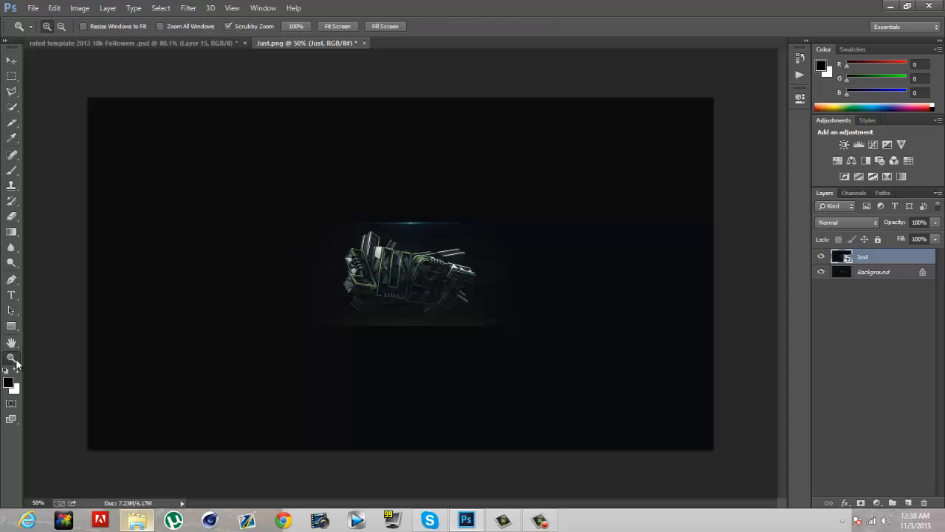
pyautogui.moveTo(327, 286); pyautogui.dragTo(498, 167)
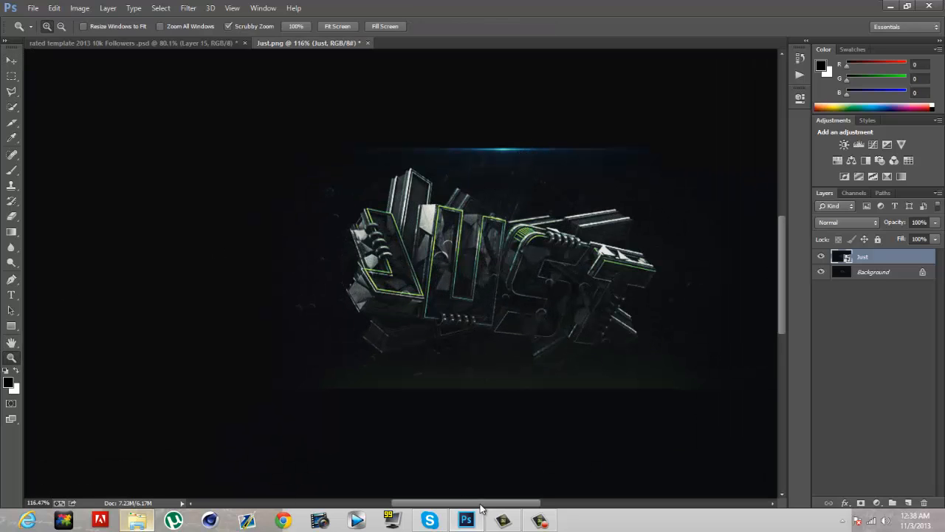
pyautogui.moveTo(481, 502)
pyautogui.mouseDown()
pyautogui.moveTo(505, 496)
pyautogui.moveTo(496, 496)
pyautogui.mouseUp()
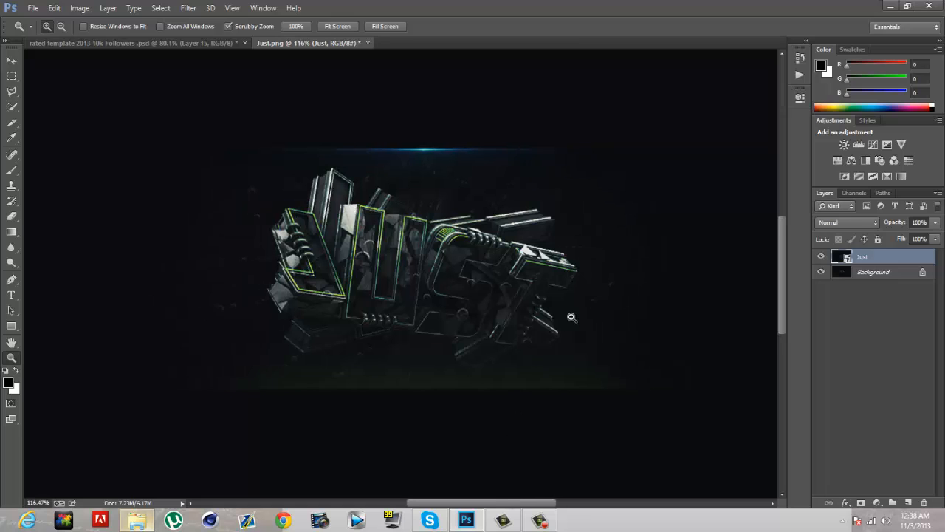
pyautogui.scroll(-4, 571, 317)
pyautogui.scroll(4, 562, 317)
pyautogui.moveTo(555, 317); pyautogui.dragTo(538, 326)
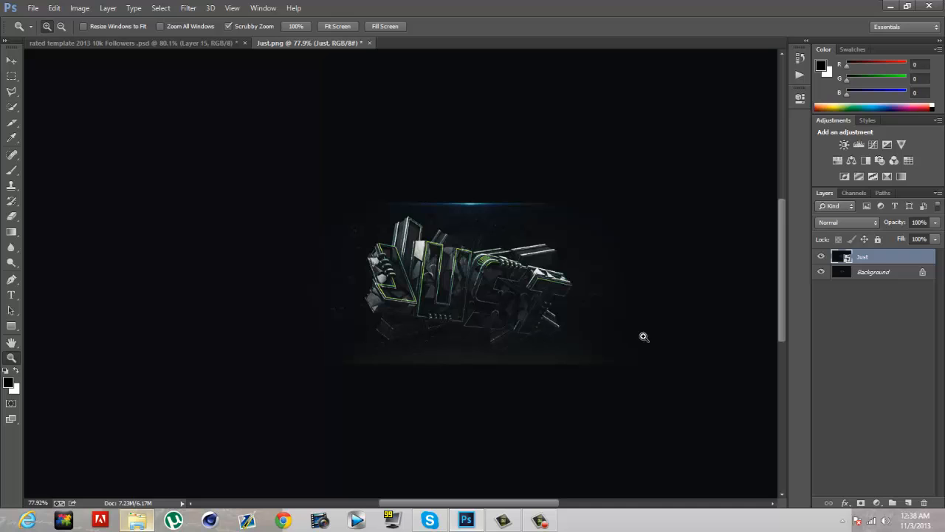
pyautogui.click(188, 8)
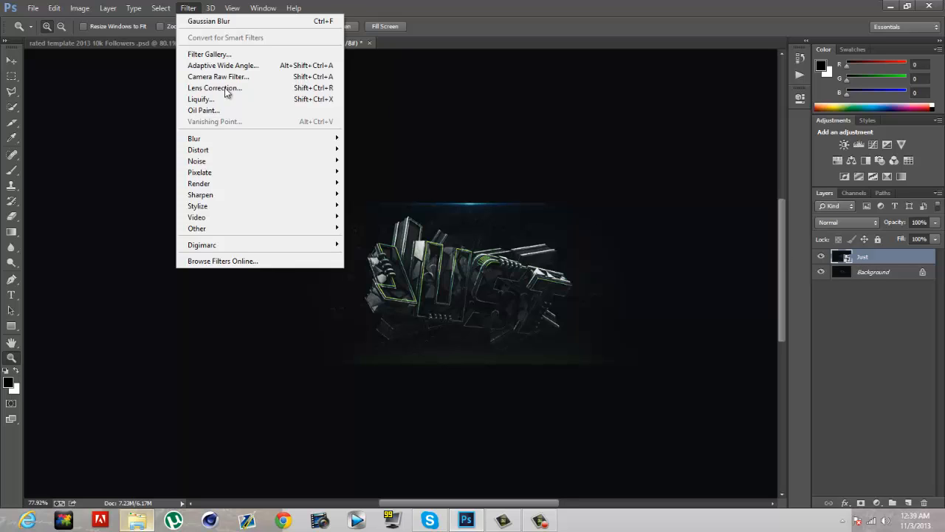
pyautogui.moveTo(261, 144)
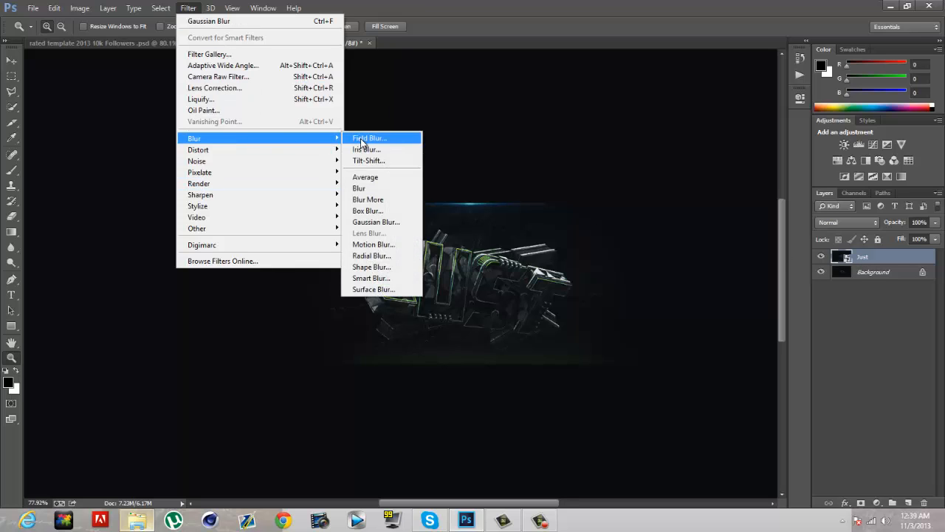
pyautogui.click(383, 256)
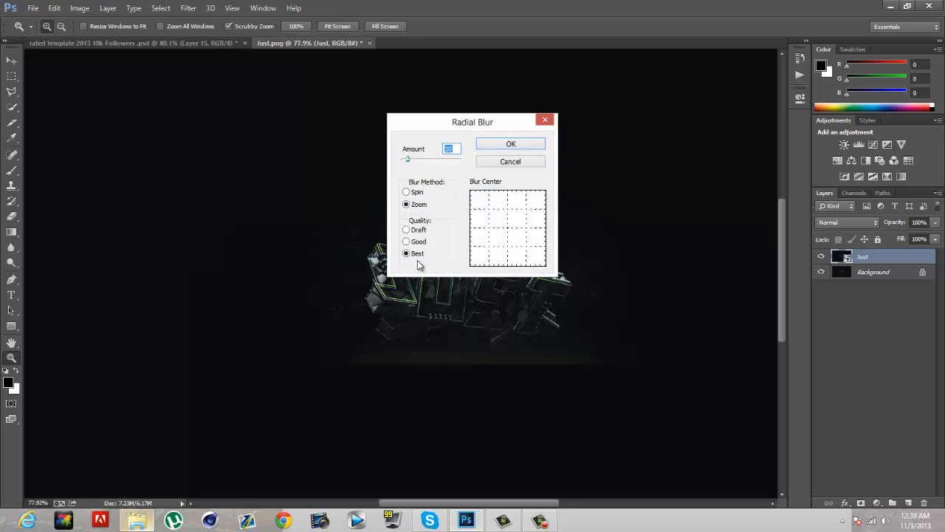
pyautogui.click(410, 192)
pyautogui.click(406, 242)
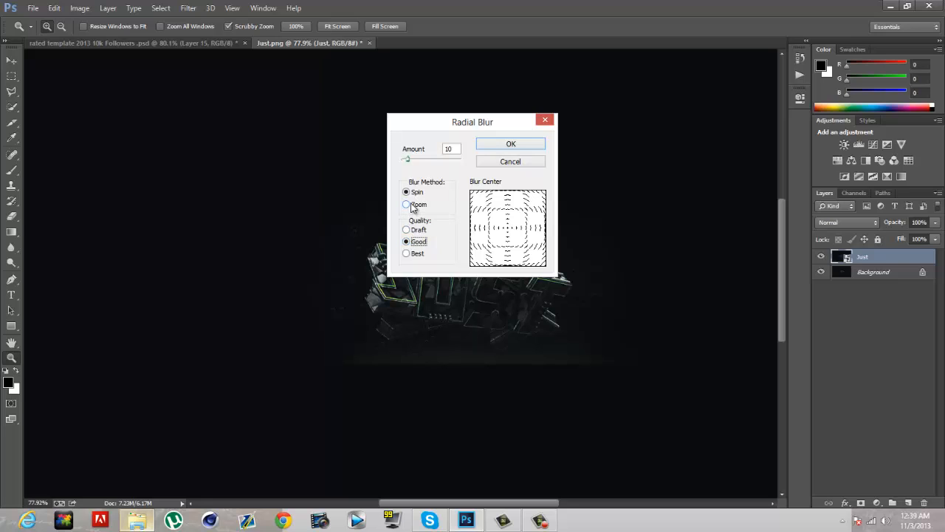
pyautogui.click(413, 206)
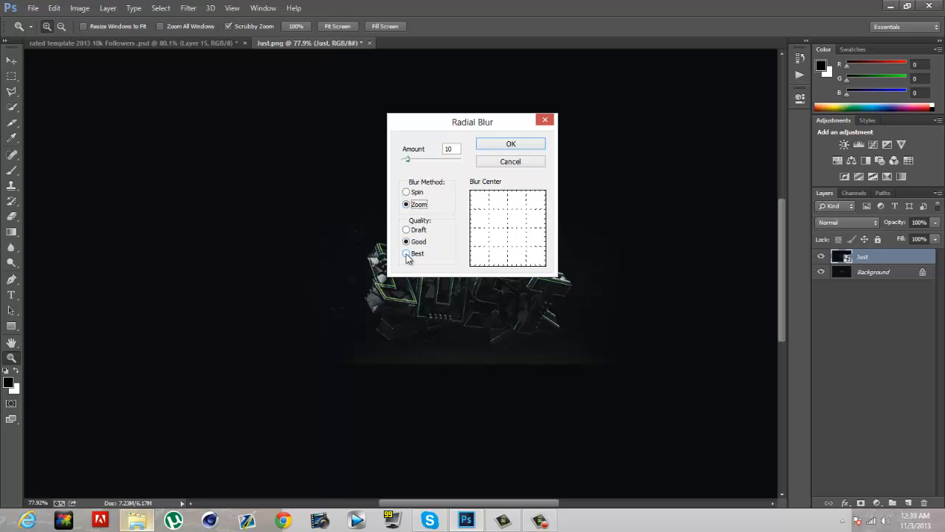
pyautogui.click(407, 253)
pyautogui.click(495, 144)
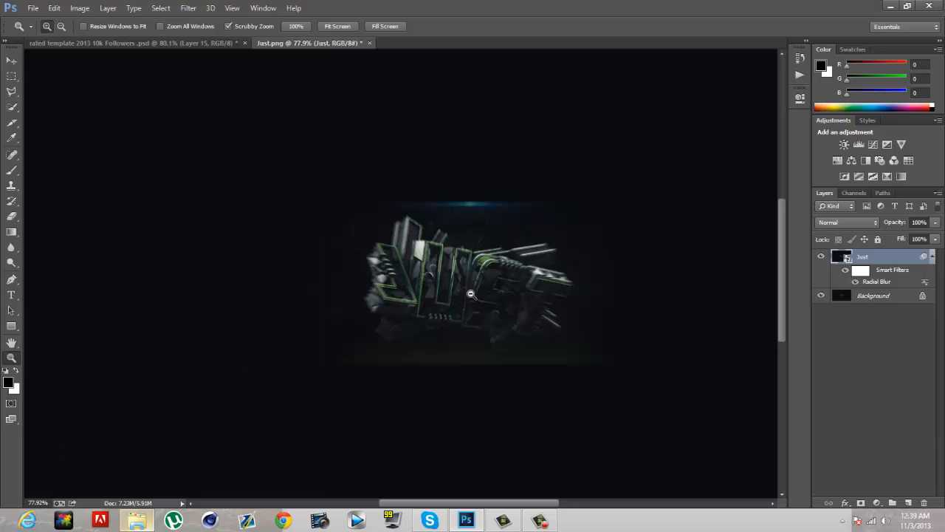
# - Examine the lettering up close with the blurred Just layer hidden and shown to compare it with the sharp Background
pyautogui.moveTo(471, 293); pyautogui.dragTo(508, 288)
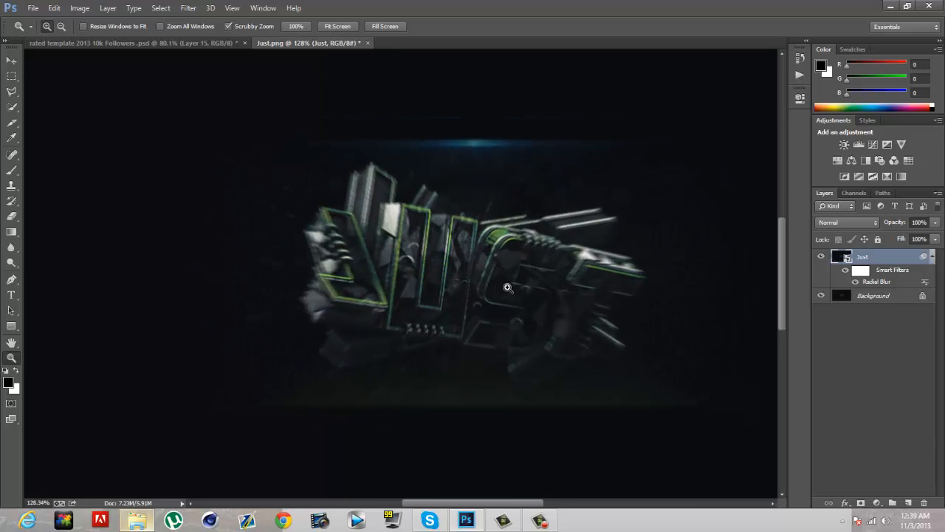
pyautogui.click(821, 258)
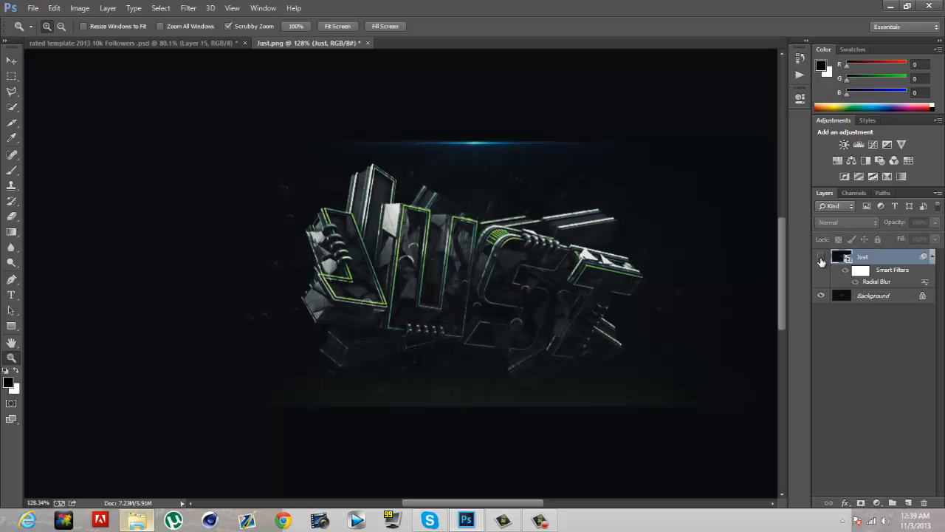
pyautogui.click(821, 258)
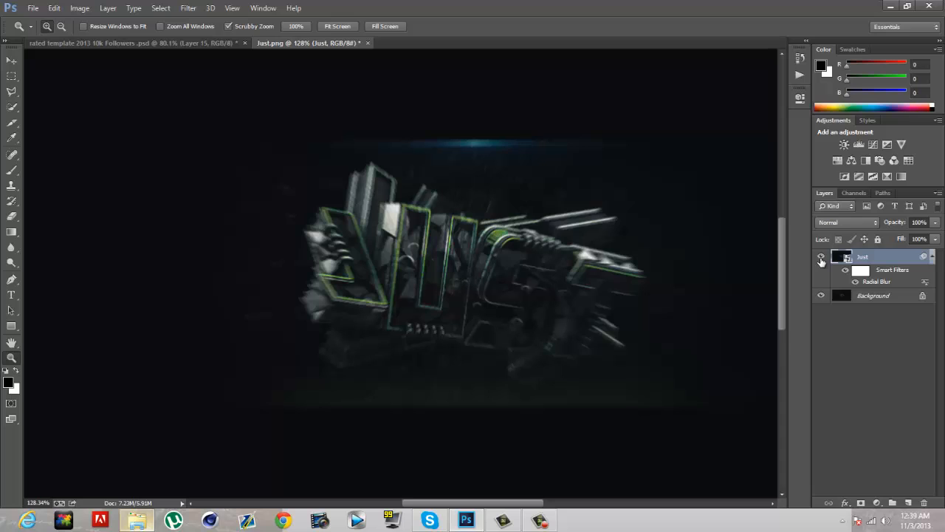
pyautogui.click(821, 261)
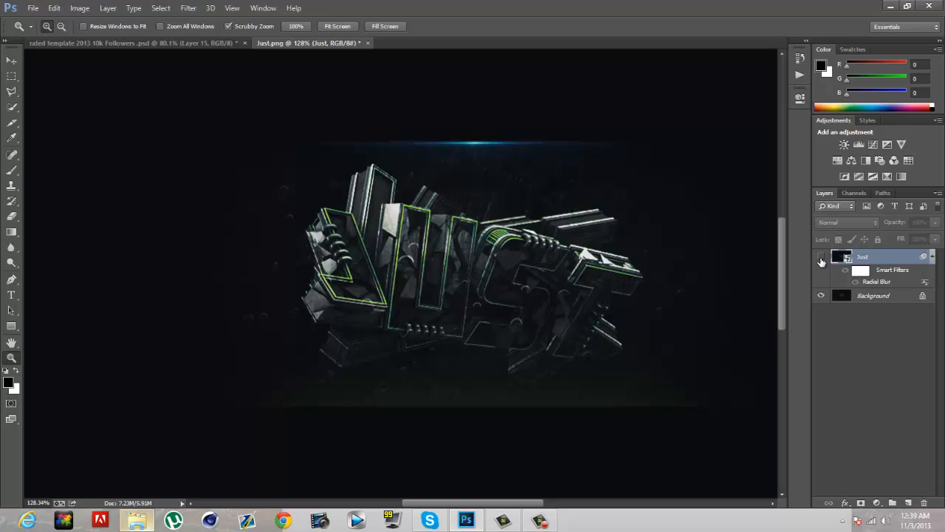
pyautogui.click(821, 261)
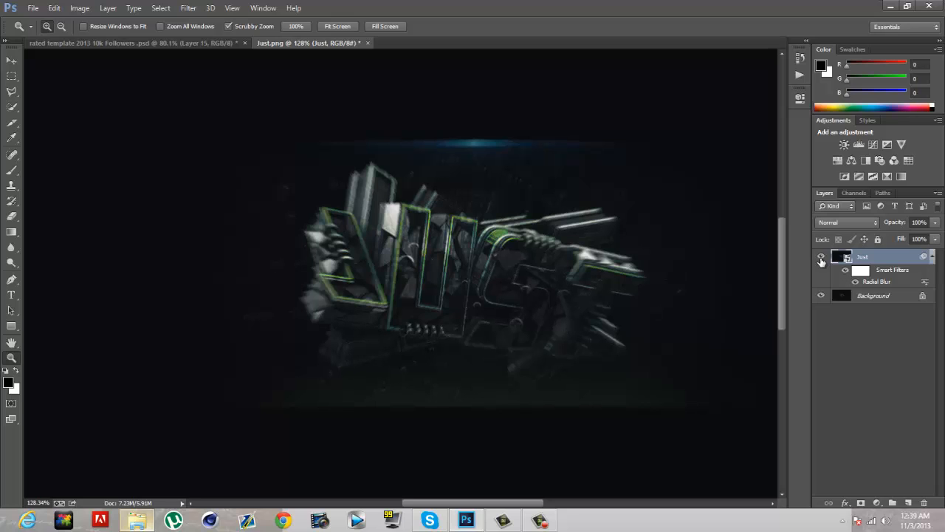
pyautogui.click(821, 261)
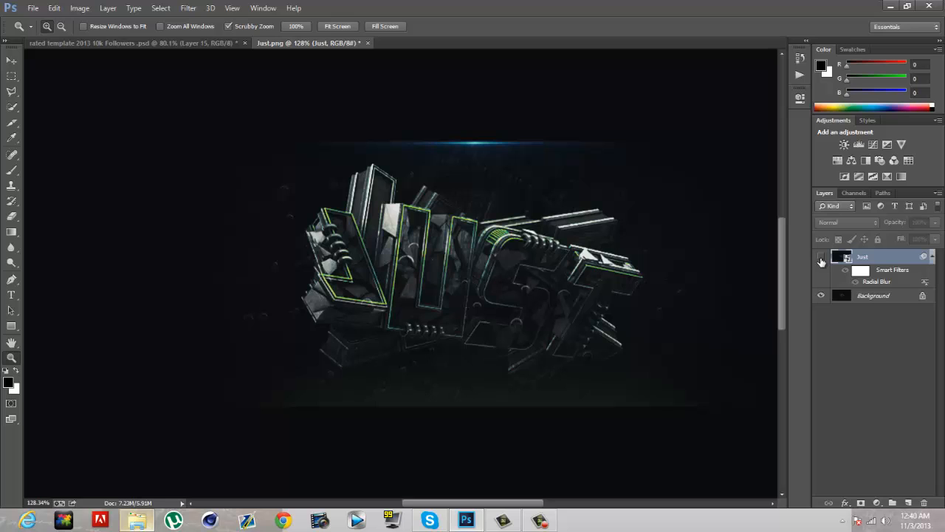
pyautogui.click(821, 259)
pyautogui.click(821, 258)
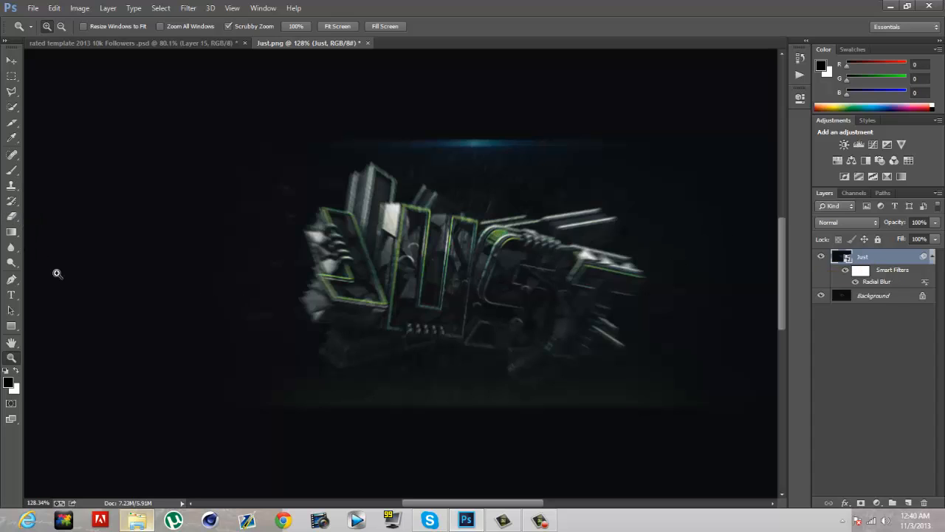
# - Rasterize the Just smart object so the Eraser can be used on it
pyautogui.click(11, 216)
pyautogui.click(356, 190)
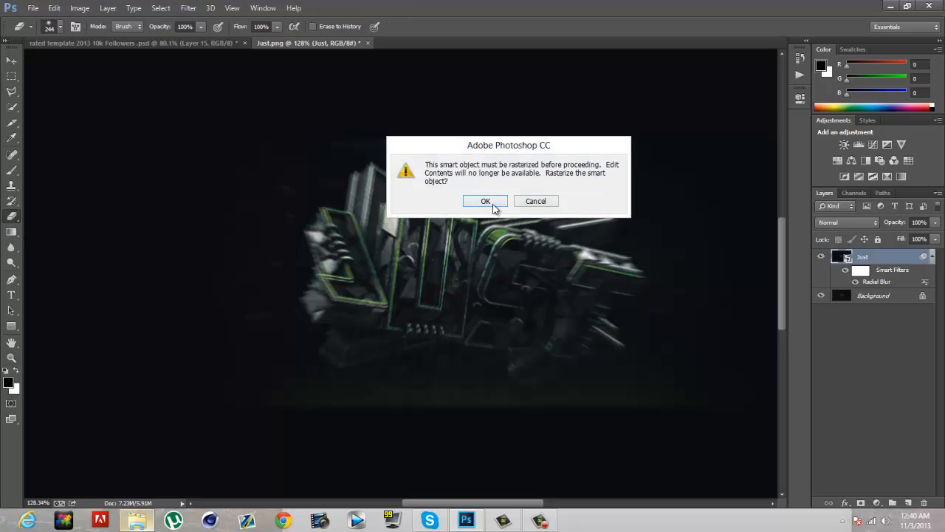
pyautogui.click(487, 202)
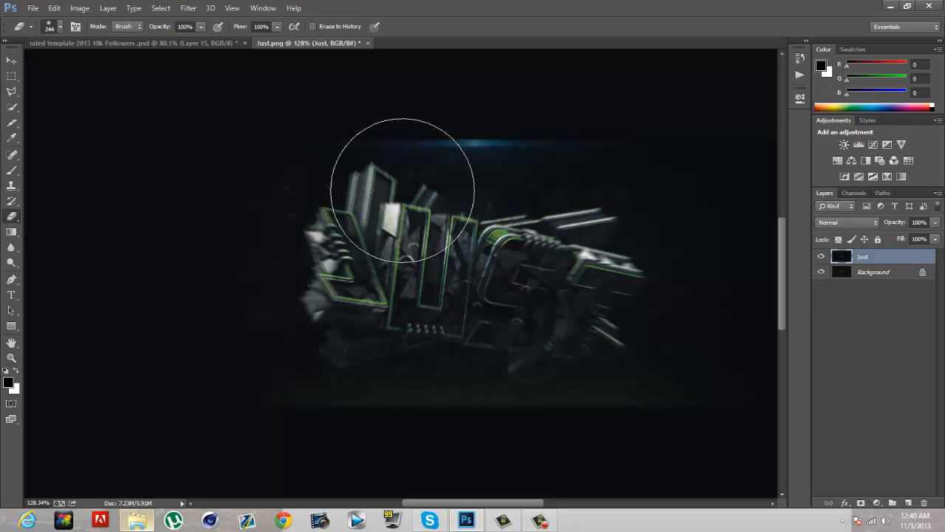
# - Erase the blur over the front faces of the JUST letters on the Just layer with a soft 52 px Eraser
pyautogui.click(60, 28)
pyautogui.moveTo(102, 66); pyautogui.dragTo(95, 70)
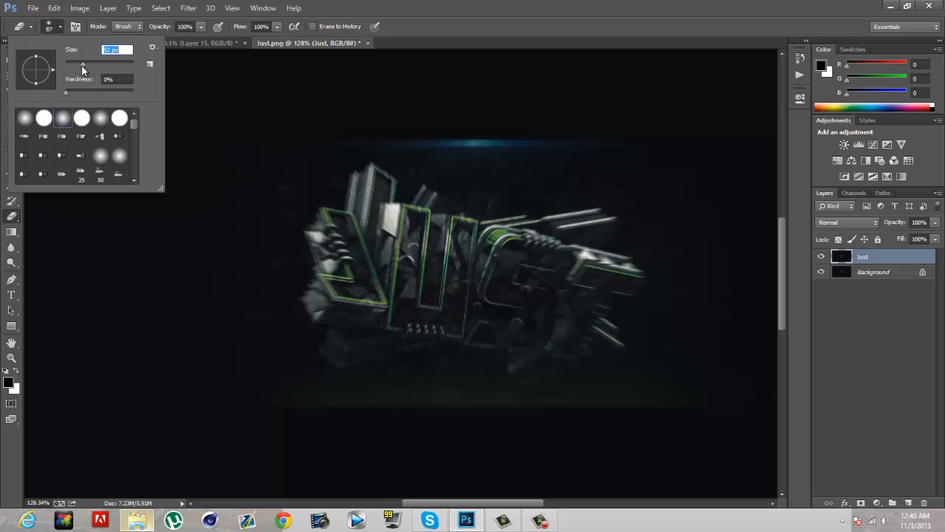
pyautogui.moveTo(82, 66); pyautogui.dragTo(83, 67)
pyautogui.click(59, 27)
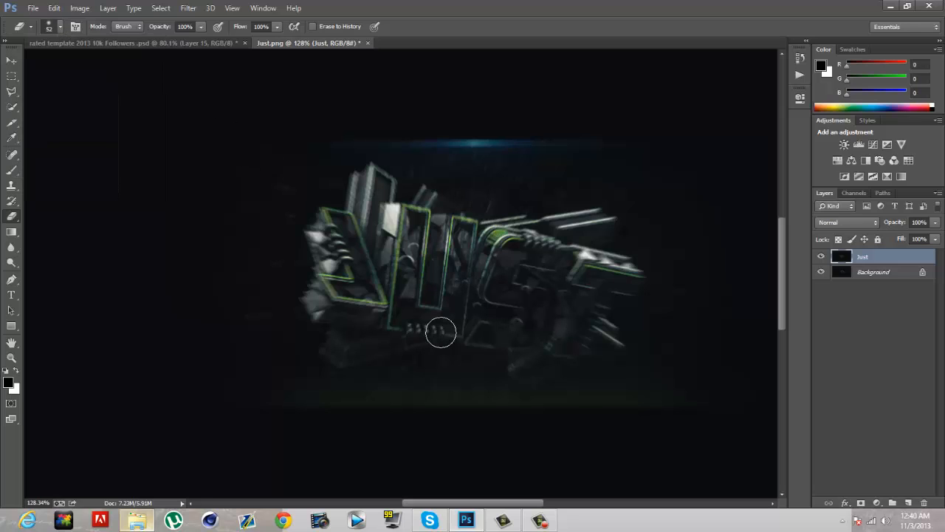
pyautogui.moveTo(340, 227)
pyautogui.mouseDown()
pyautogui.moveTo(364, 294)
pyautogui.moveTo(340, 288)
pyautogui.mouseUp()
pyautogui.moveTo(412, 267)
pyautogui.mouseDown()
pyautogui.moveTo(411, 223)
pyautogui.moveTo(404, 310)
pyautogui.moveTo(446, 319)
pyautogui.moveTo(459, 308)
pyautogui.moveTo(468, 232)
pyautogui.moveTo(557, 259)
pyautogui.moveTo(518, 251)
pyautogui.moveTo(501, 291)
pyautogui.moveTo(534, 303)
pyautogui.moveTo(529, 332)
pyautogui.moveTo(488, 335)
pyautogui.moveTo(624, 289)
pyautogui.moveTo(594, 277)
pyautogui.moveTo(604, 288)
pyautogui.moveTo(575, 350)
pyautogui.moveTo(597, 305)
pyautogui.moveTo(558, 238)
pyautogui.moveTo(542, 252)
pyautogui.moveTo(530, 249)
pyautogui.moveTo(541, 251)
pyautogui.moveTo(426, 342)
pyautogui.moveTo(442, 330)
pyautogui.moveTo(411, 318)
pyautogui.moveTo(338, 235)
pyautogui.moveTo(350, 255)
pyautogui.mouseUp()
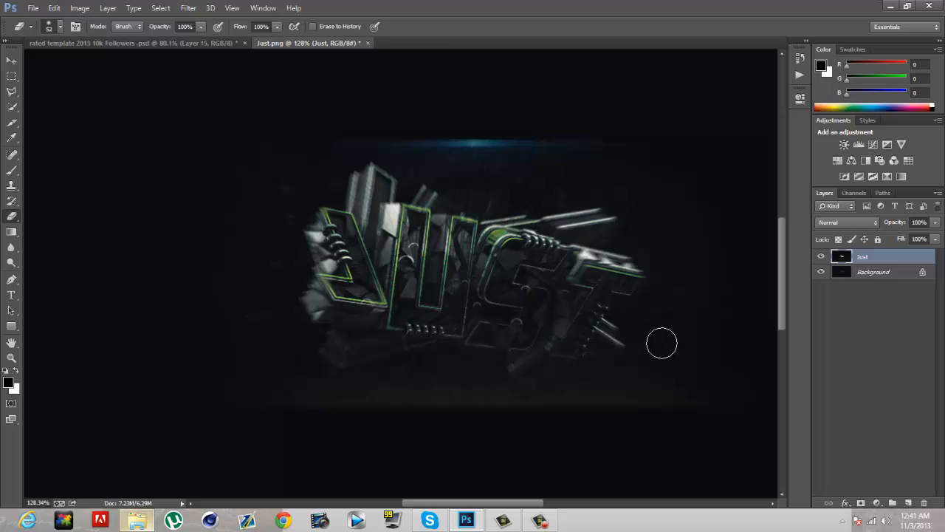
# - Compare the artwork with and without the partly erased Just layer, leaving the layer visible
pyautogui.scroll(-1, 602, 203)
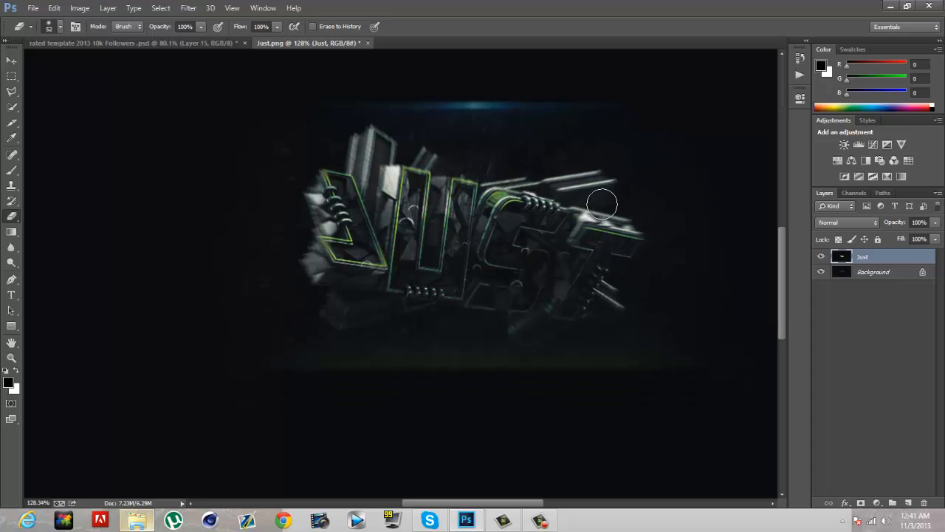
pyautogui.scroll(1, 598, 205)
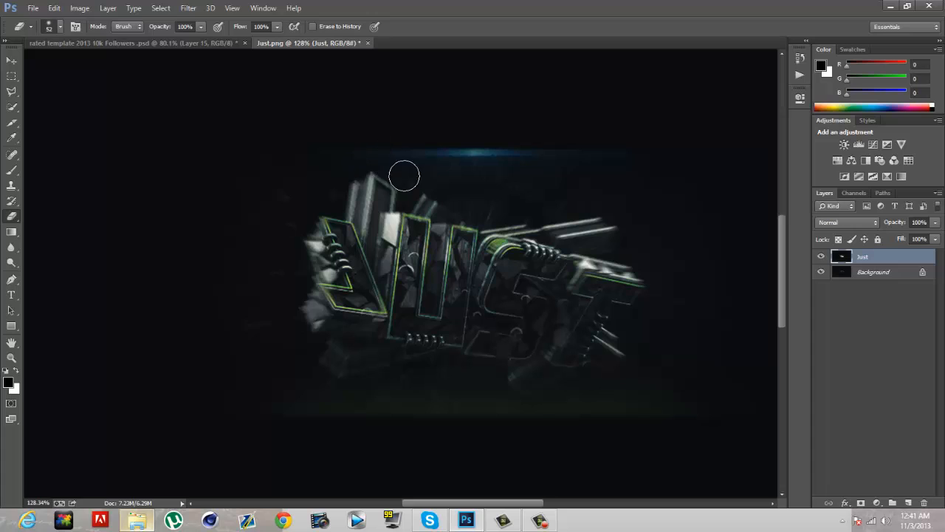
pyautogui.scroll(-1, 443, 280)
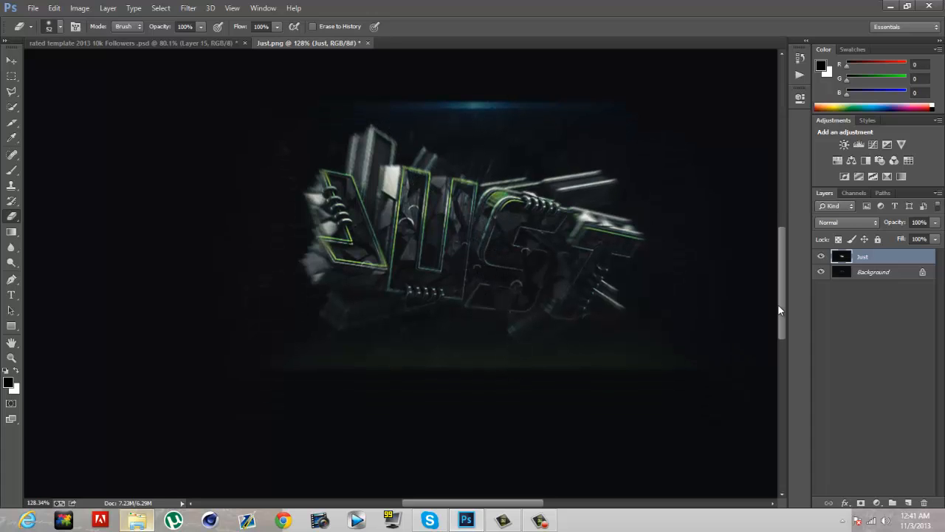
pyautogui.click(821, 256)
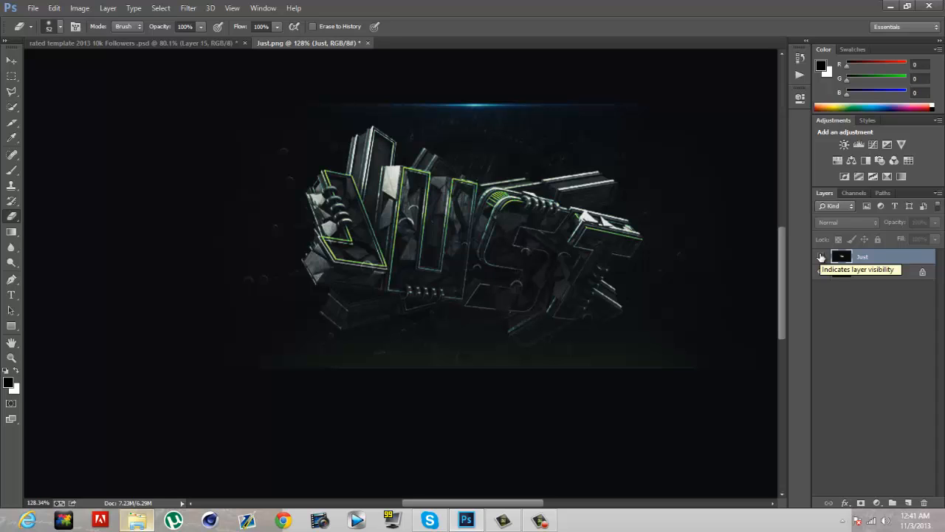
pyautogui.click(821, 257)
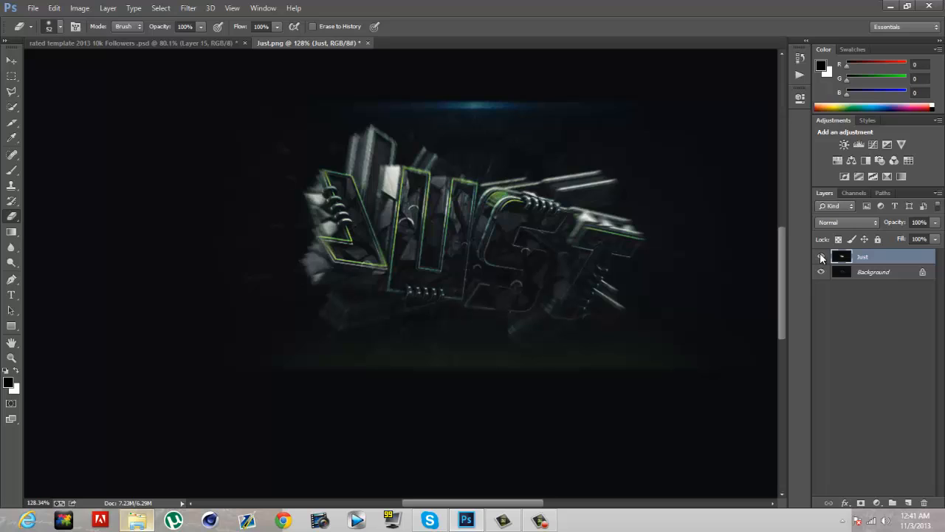
pyautogui.click(542, 523)
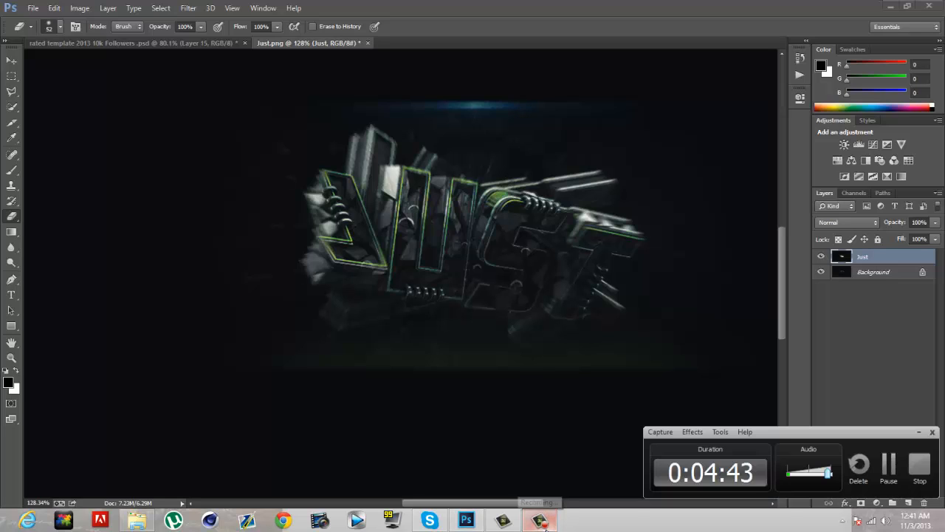